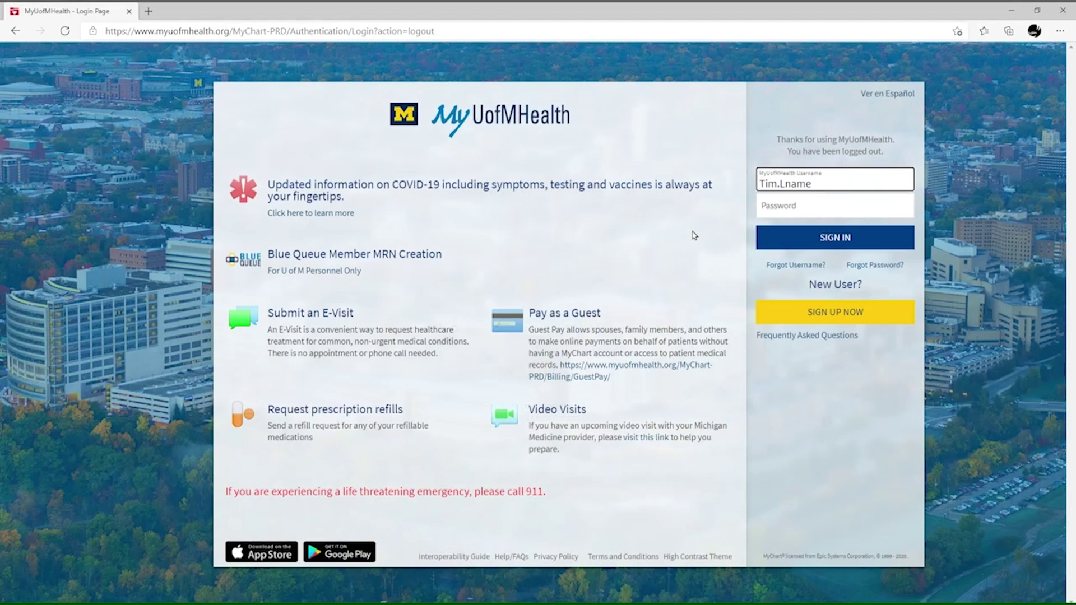
Step: Sign in with the account password and view details of the April 13, 2021 video visit
key("Tab")
type("•••")
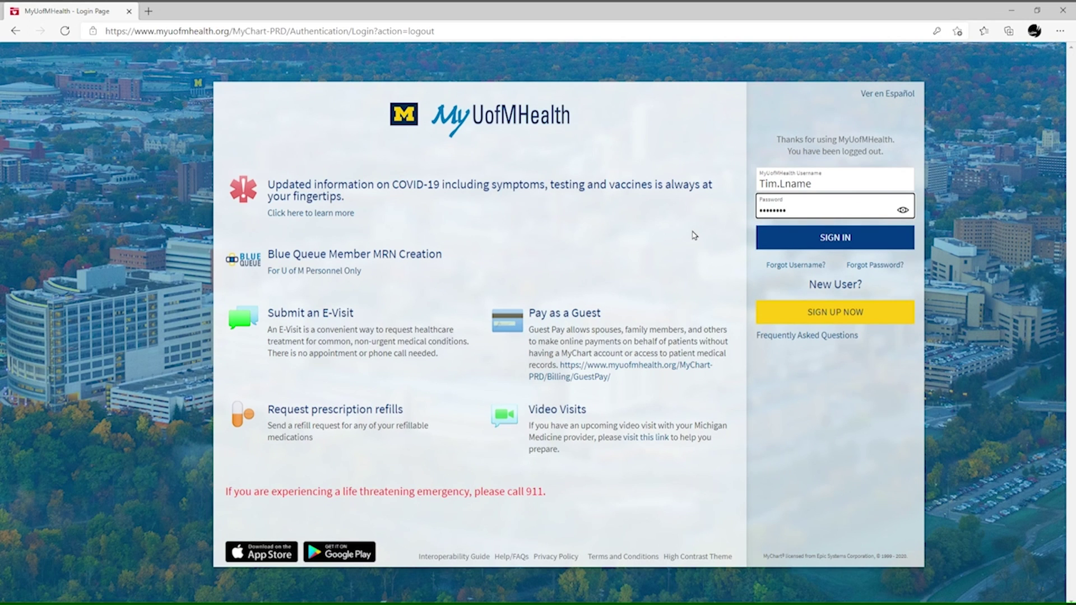
left_click(841, 237)
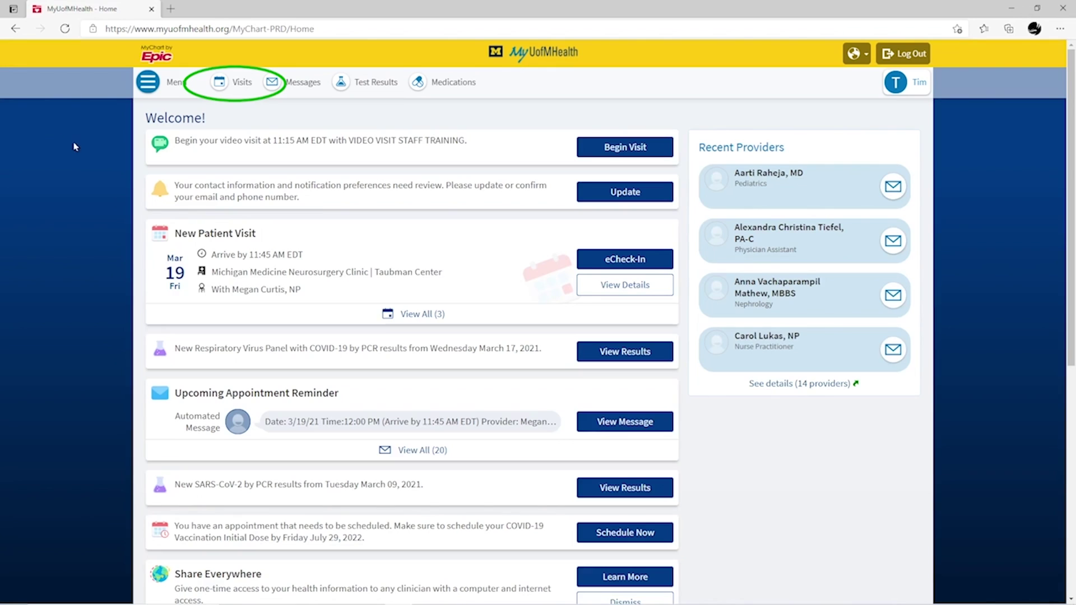
left_click(230, 89)
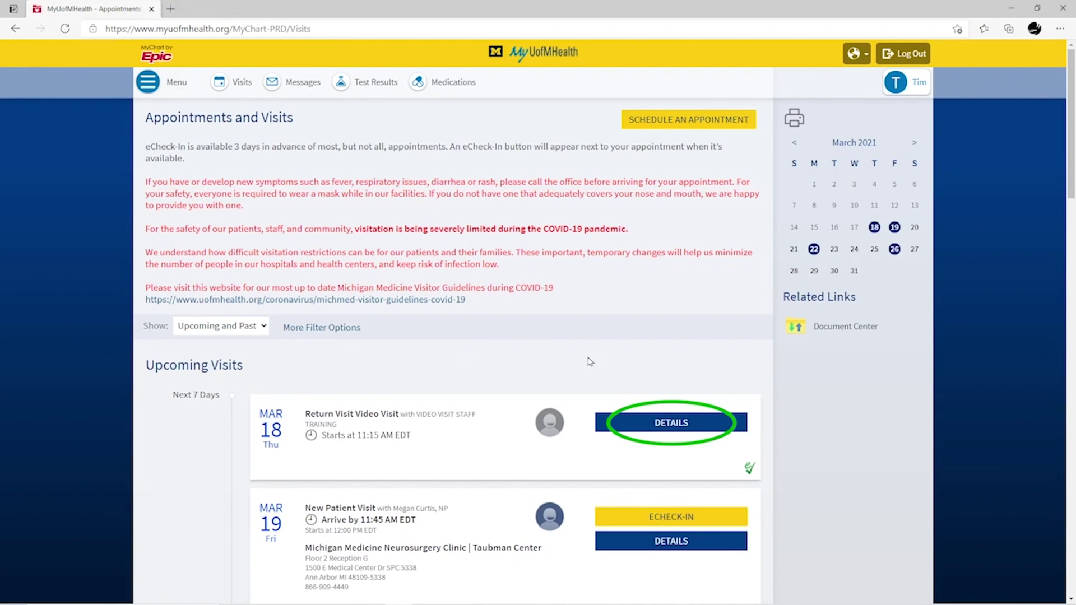
left_click(631, 429)
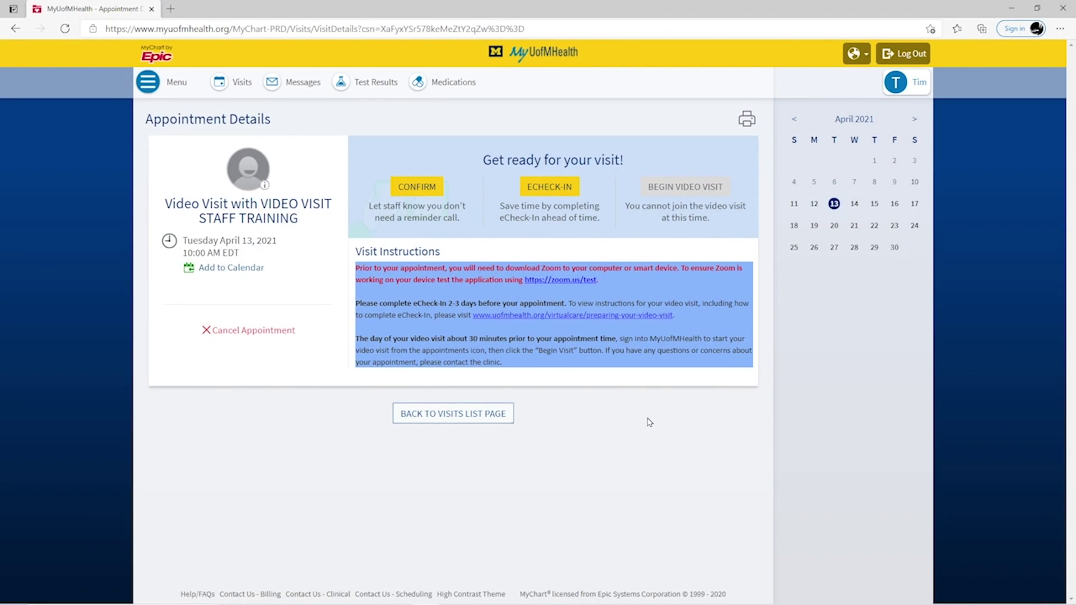
Step: Launch the zoom.us/test meeting, then download and run the Zoom client installer
left_click(551, 280)
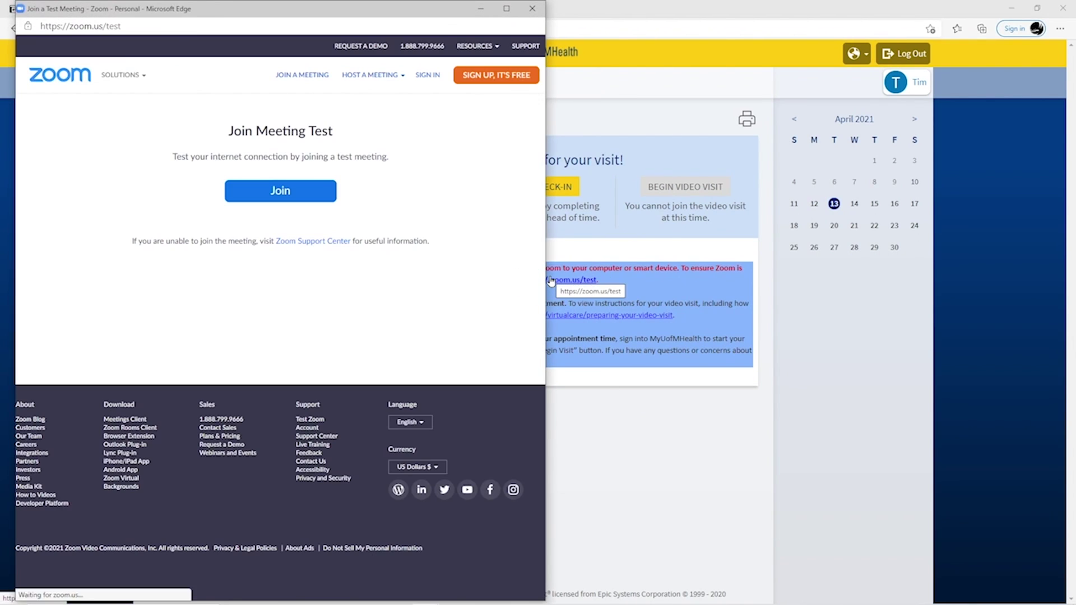
left_click(278, 197)
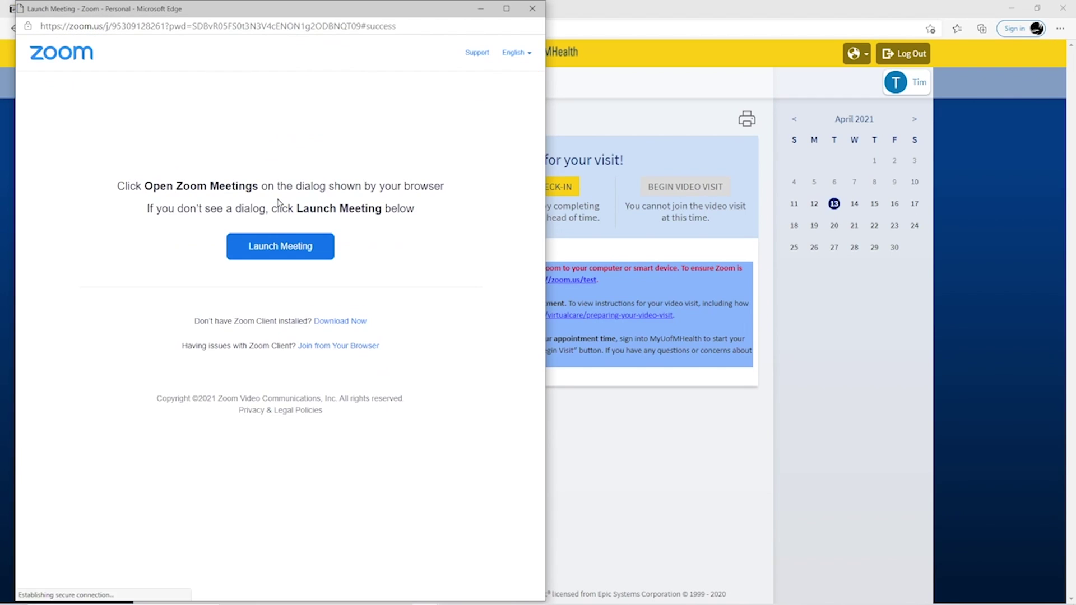
left_click(334, 323)
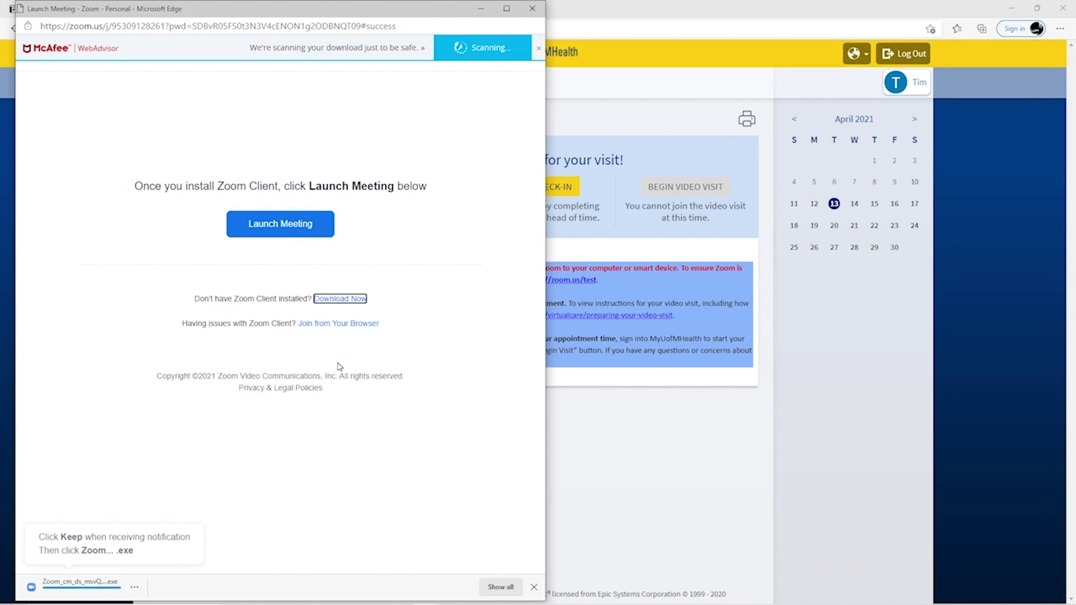
left_click(101, 595)
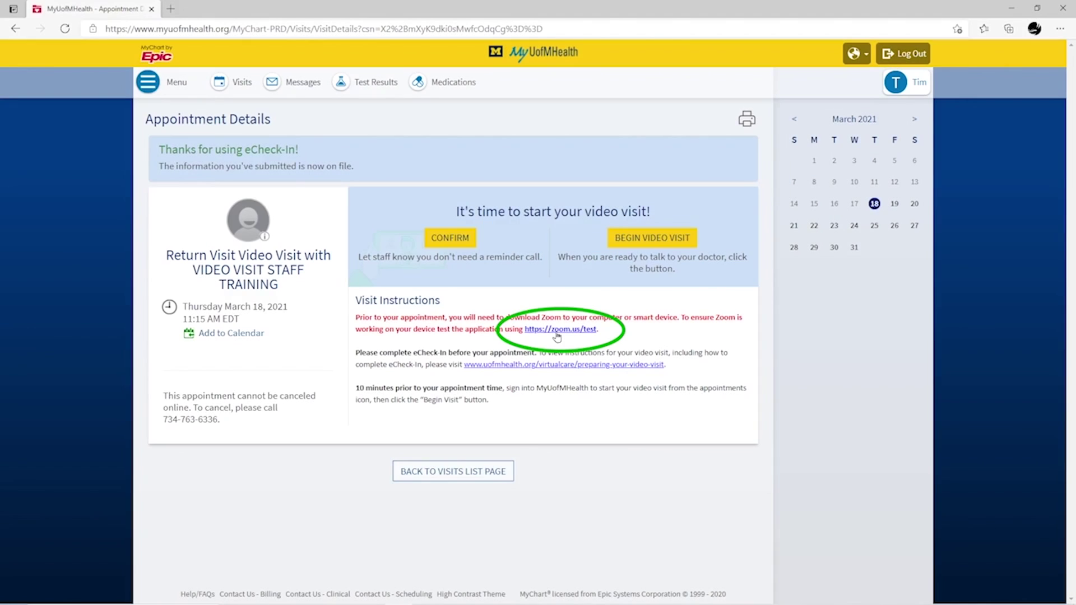
Step: Join the Zoom test meeting and confirm both the speaker and microphone tests work
left_click(557, 331)
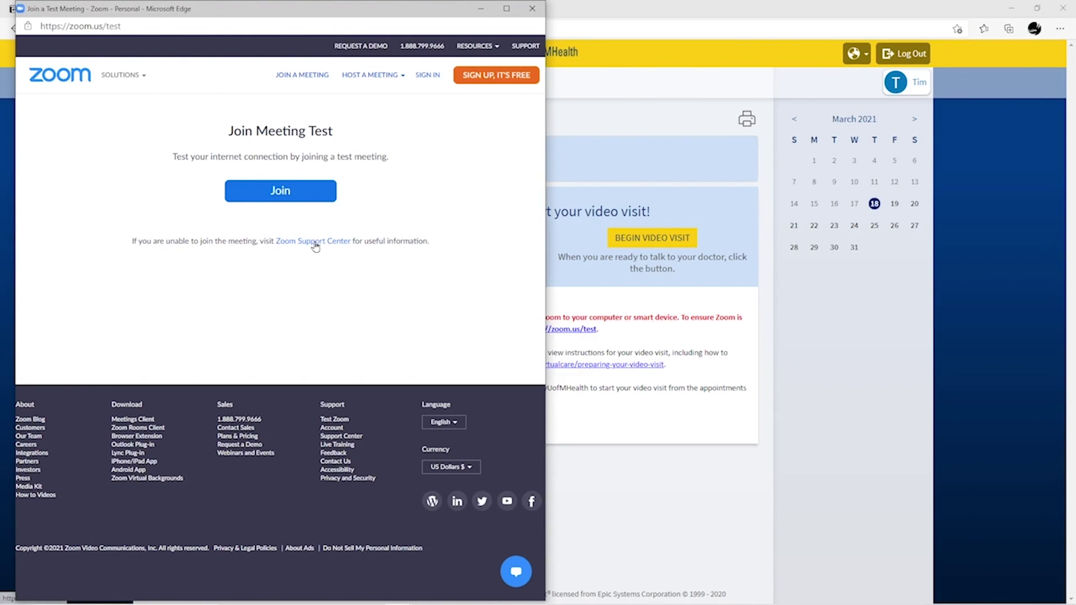
left_click(330, 191)
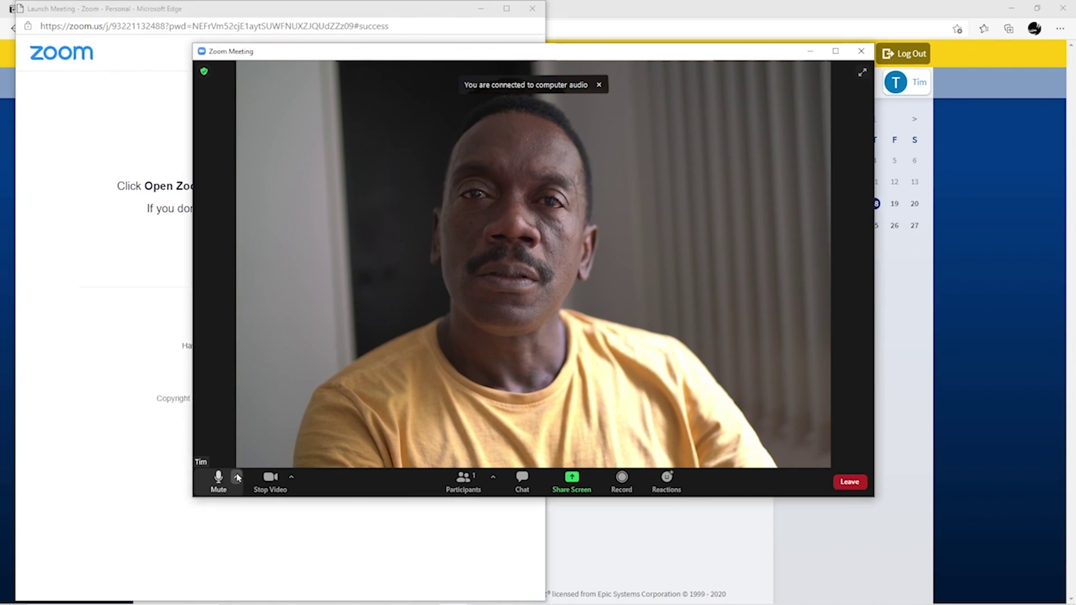
left_click(238, 477)
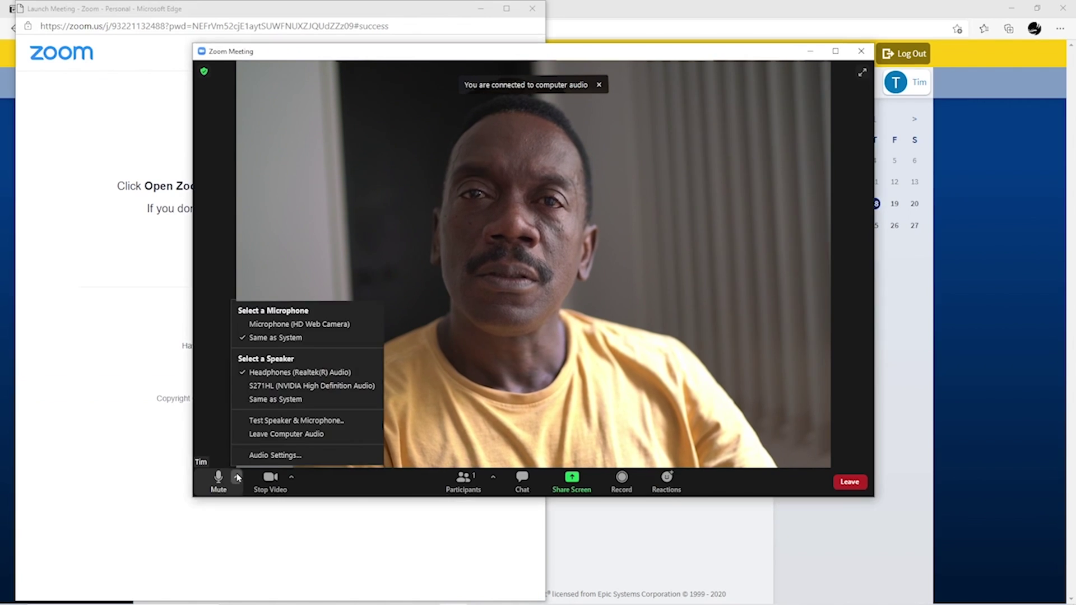
left_click(274, 425)
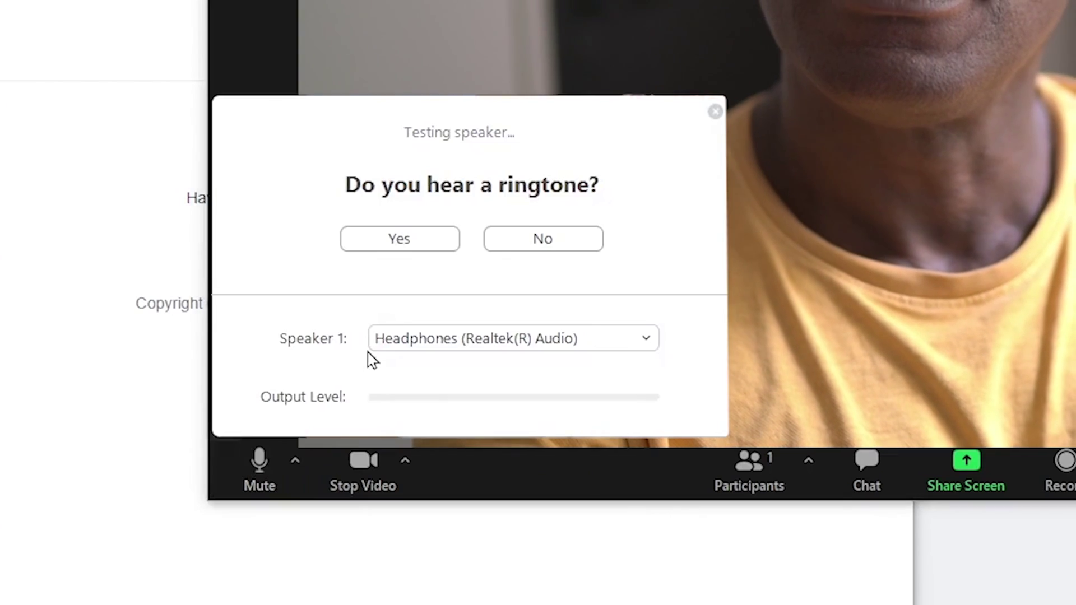
left_click(393, 242)
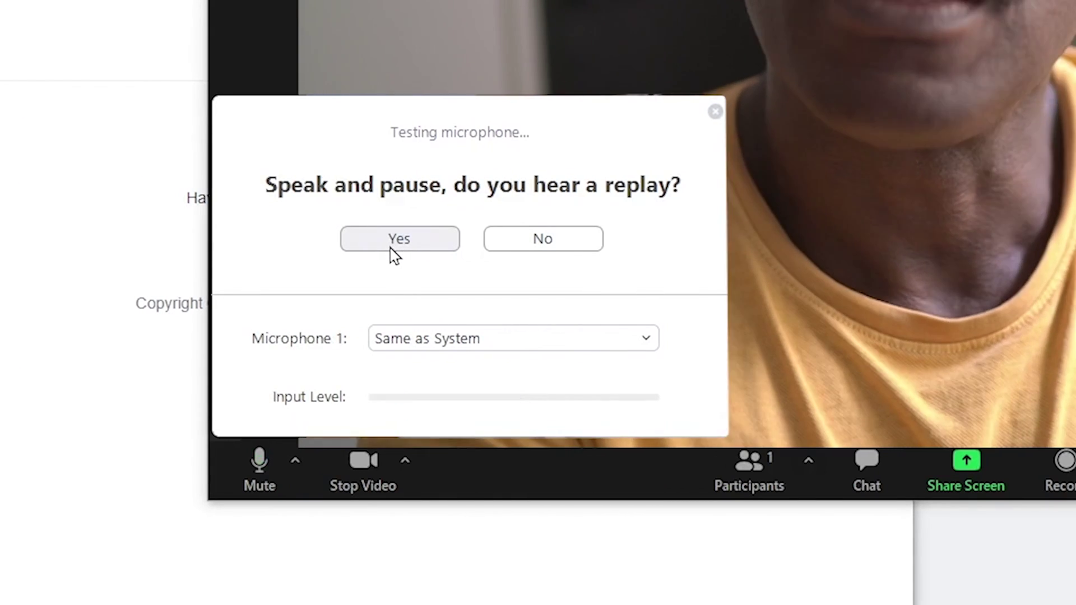
left_click(391, 248)
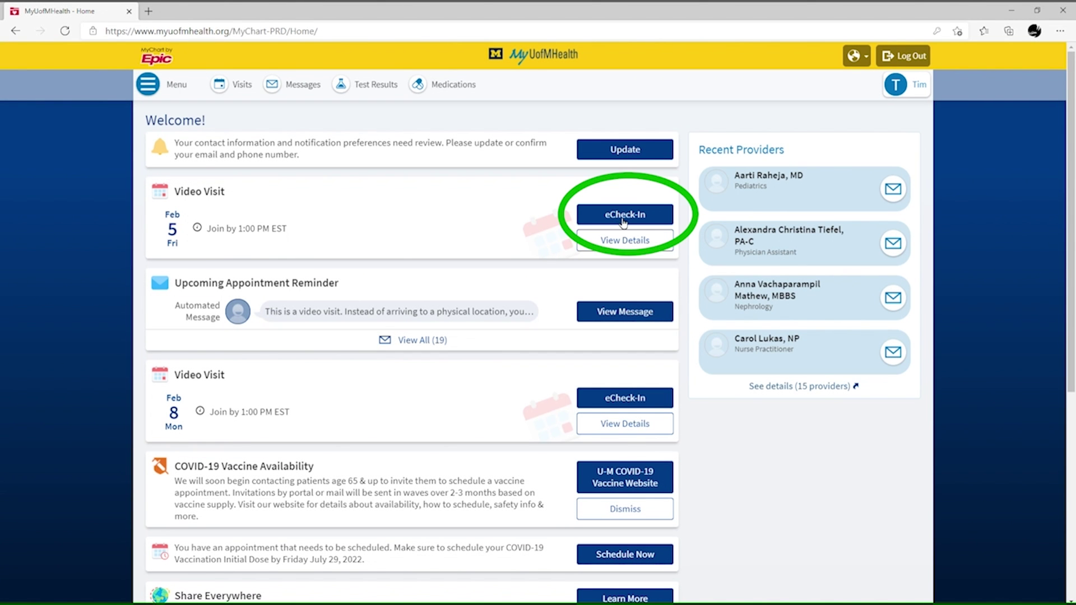
Step: Start eCheck-In for the video visit and confirm the insurance information is correct
left_click(623, 222)
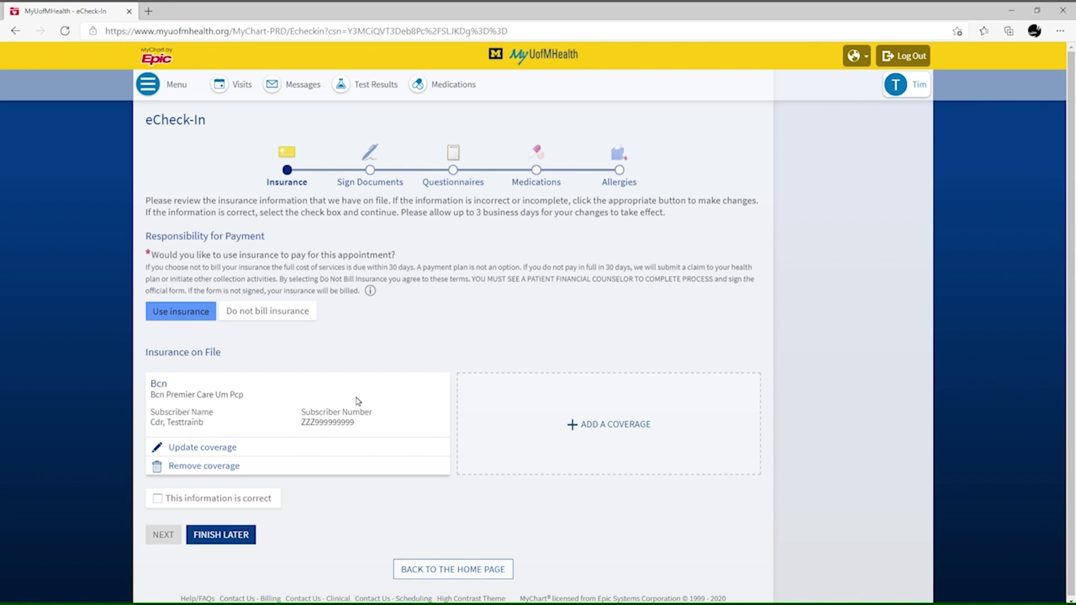
left_click(158, 500)
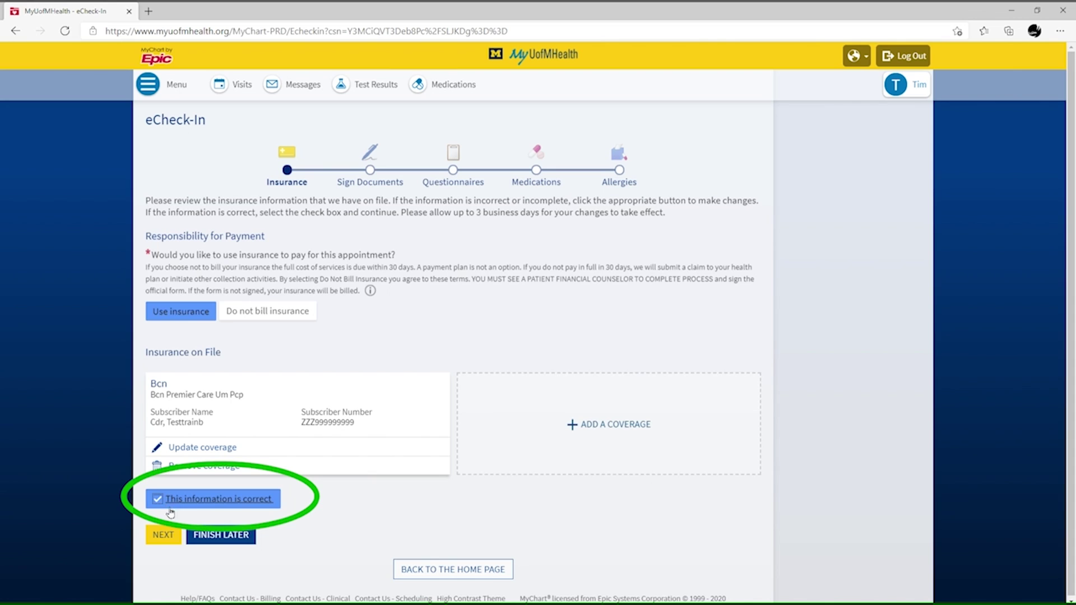
left_click(174, 539)
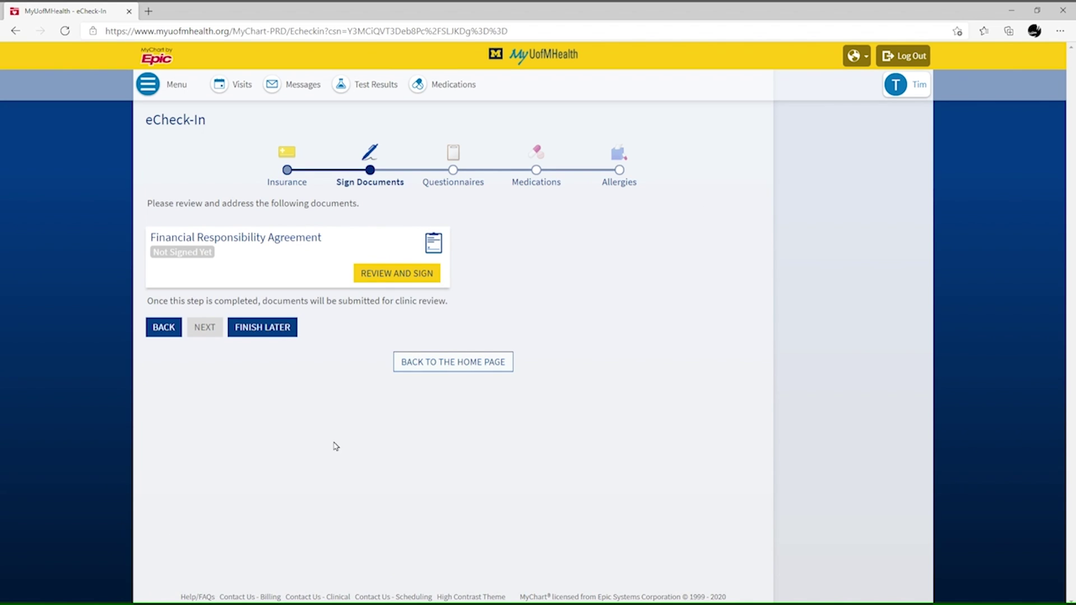
Step: Sign the Financial Responsibility Agreement and advance to the Questionnaires step
left_click(385, 276)
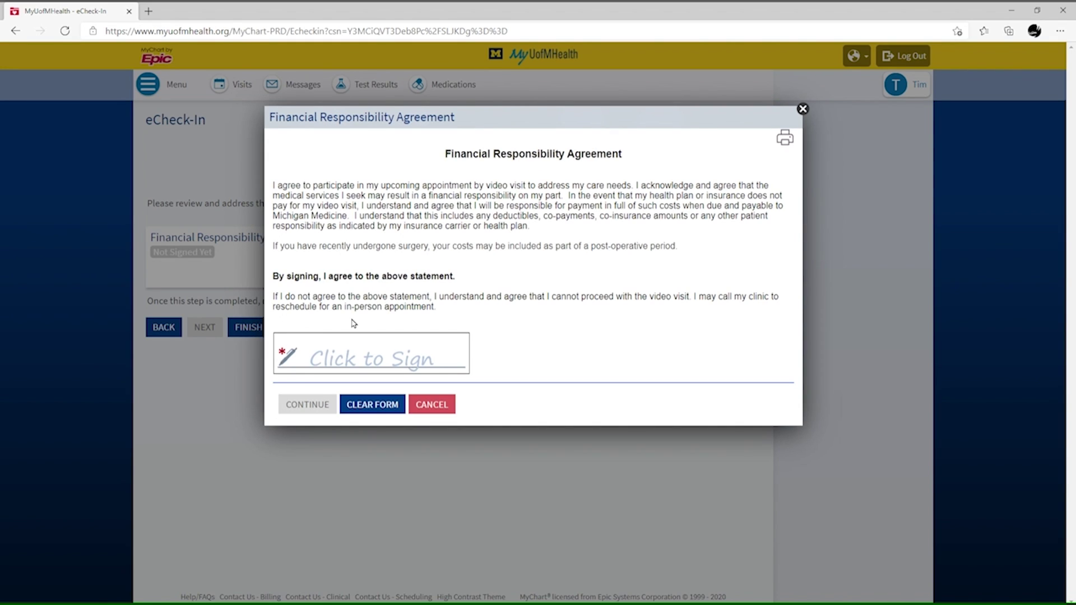
left_click(326, 357)
left_click(318, 404)
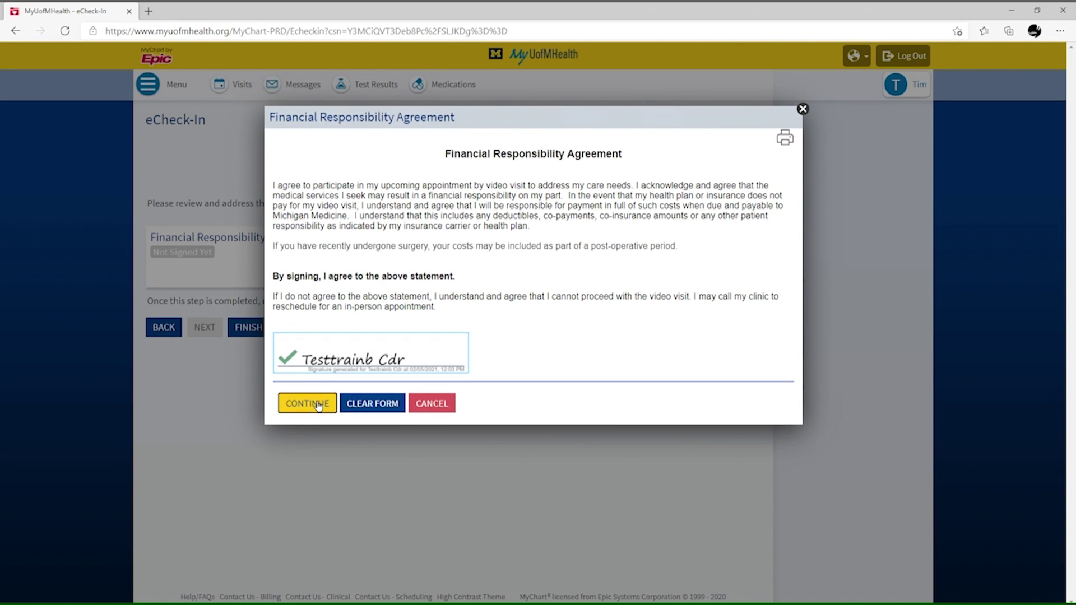
left_click(207, 329)
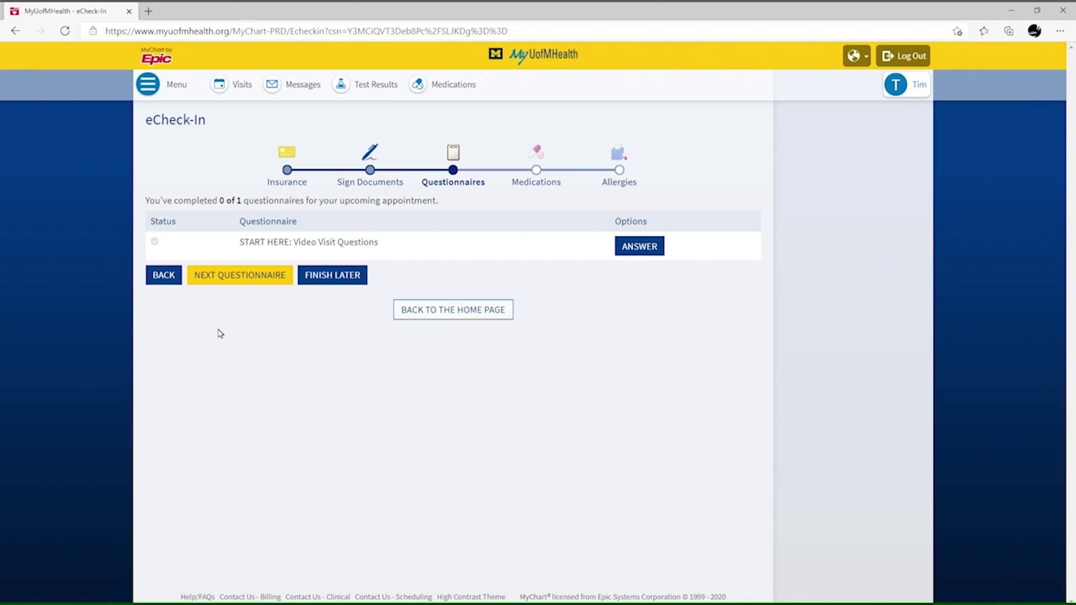
Step: Agree to the video visit terms and give Michigan (MI) as the current location
left_click(637, 247)
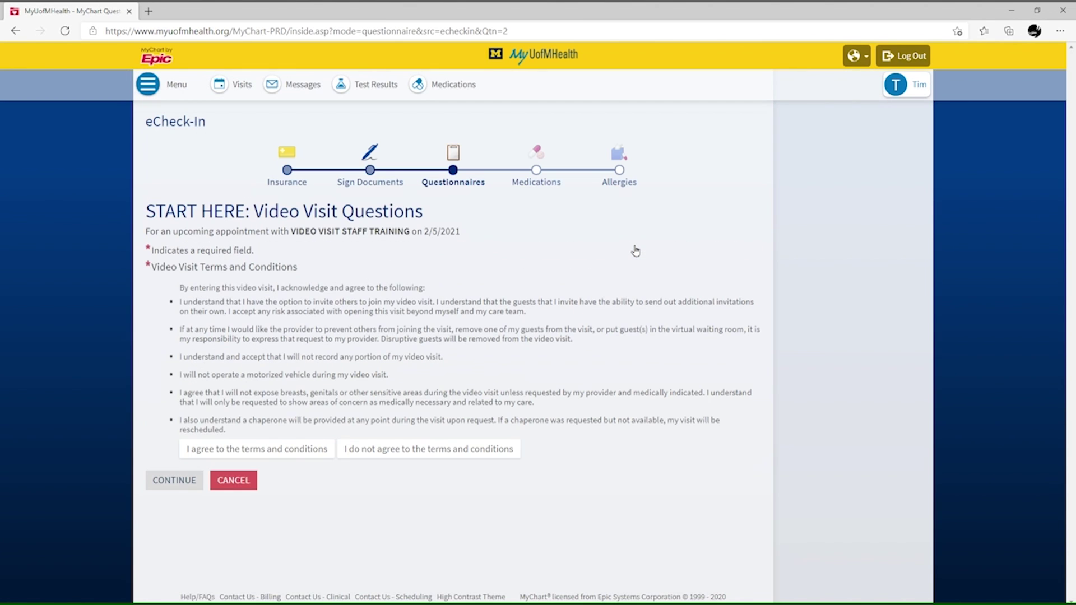
left_click(314, 455)
left_click(174, 483)
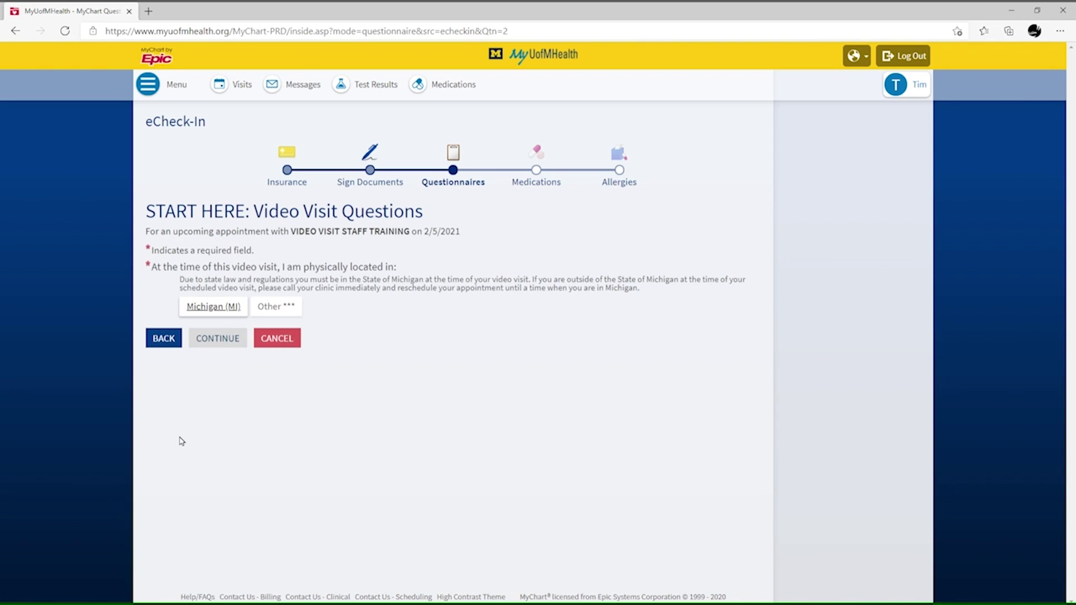
left_click(237, 310)
left_click(230, 340)
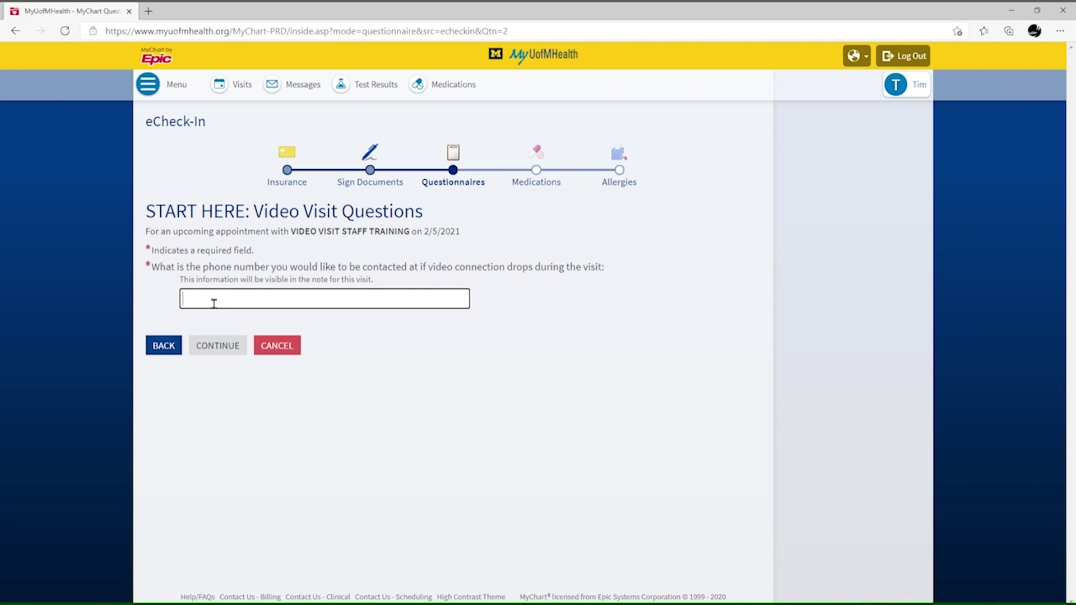
Step: Enter a callback phone number and the patient's current address
type("555-555-5555")
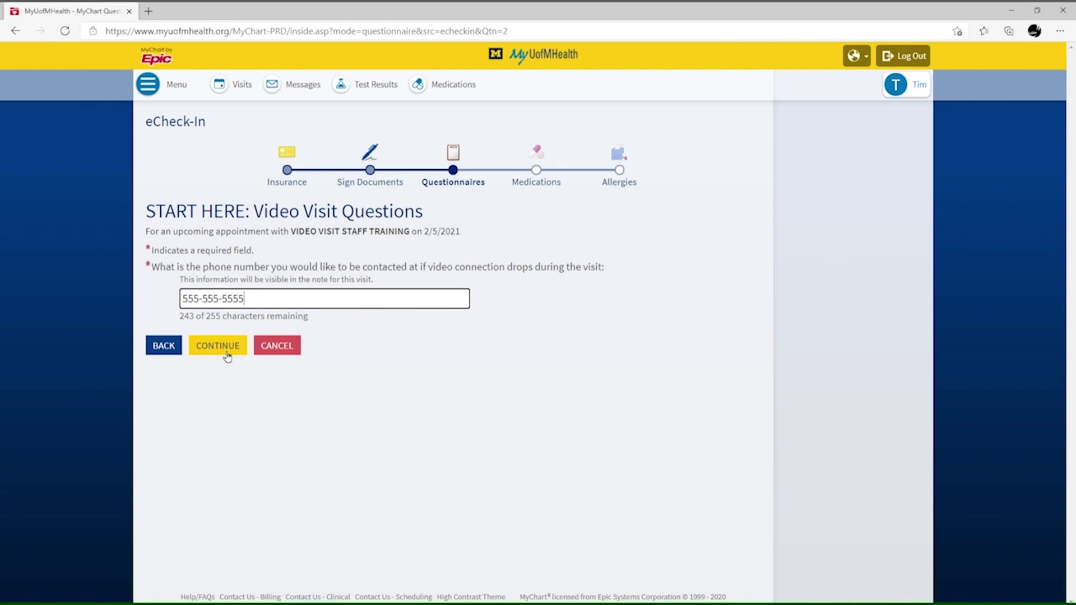
left_click(217, 345)
type("555 Any Street, Ann Arbor, MI")
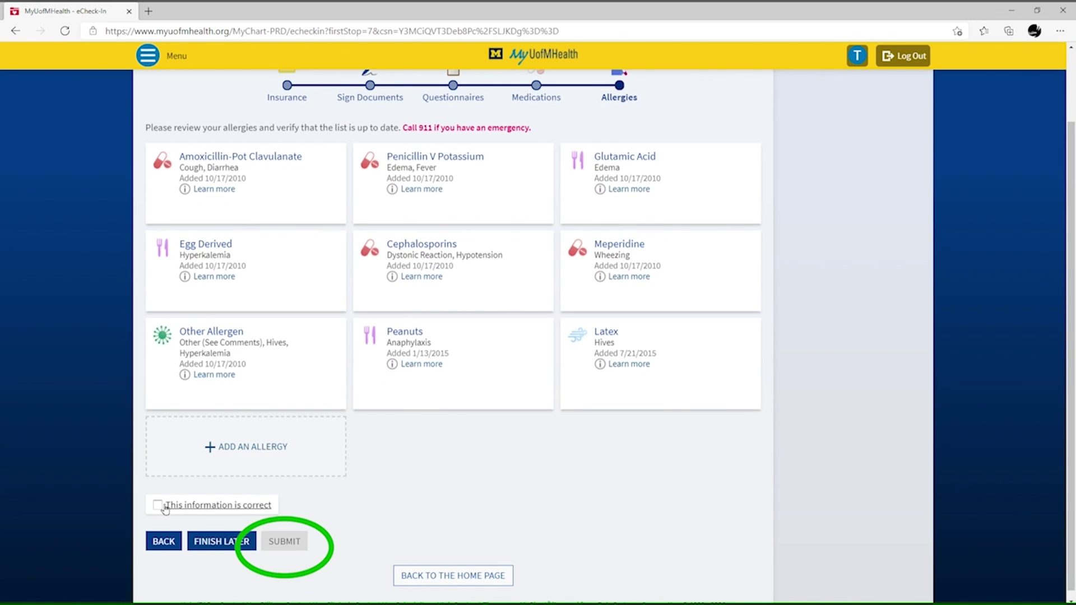
Step: Confirm the allergy information is correct and submit the eCheck-In
left_click(165, 507)
left_click(284, 541)
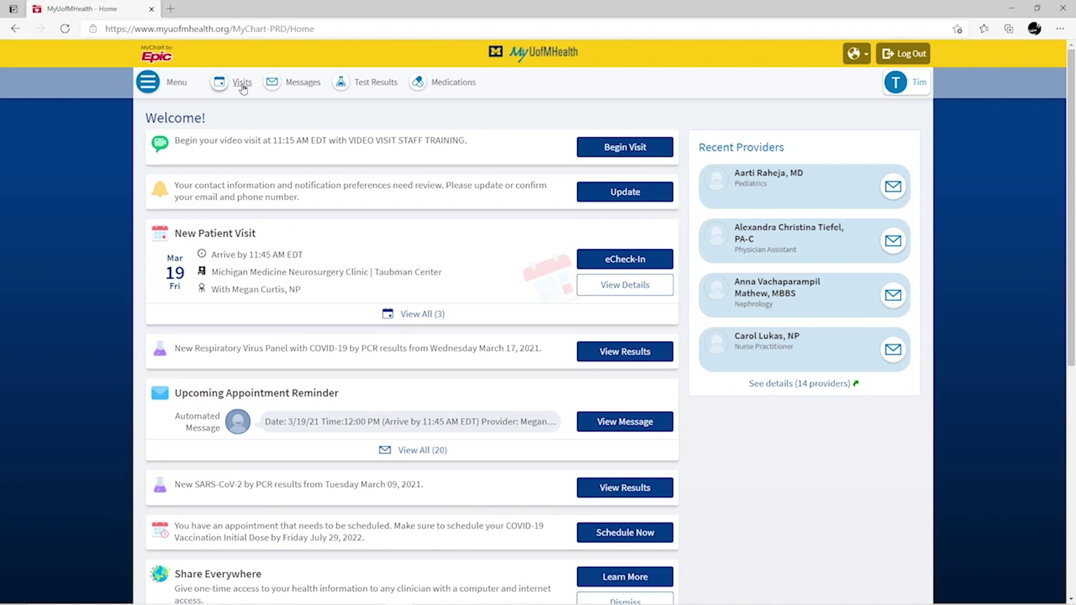
Step: Begin the Return Visit Video Visit from its appointment details under Visits
left_click(242, 84)
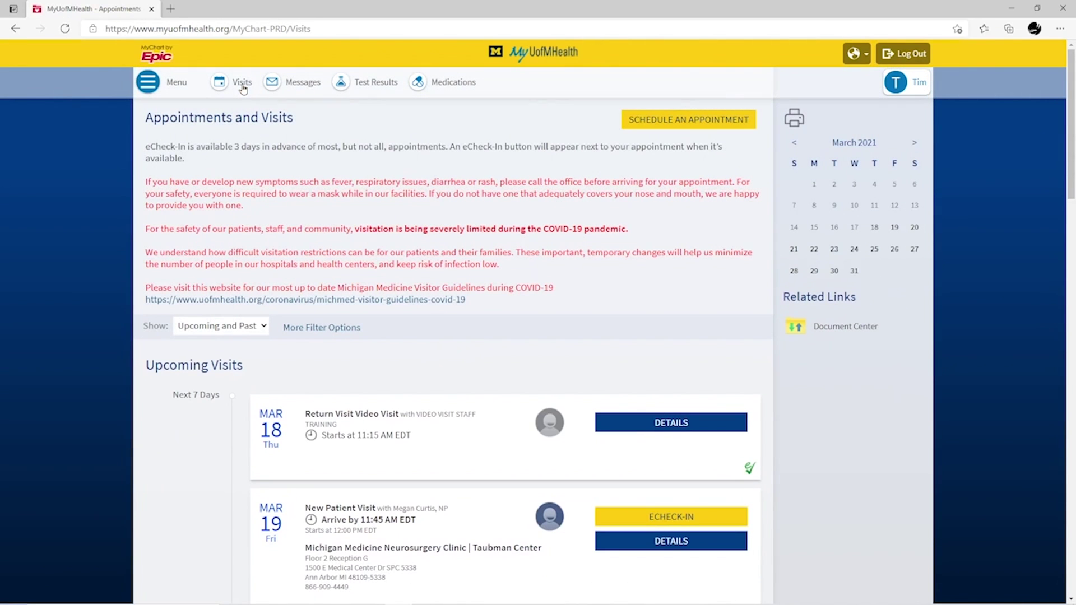
left_click(647, 426)
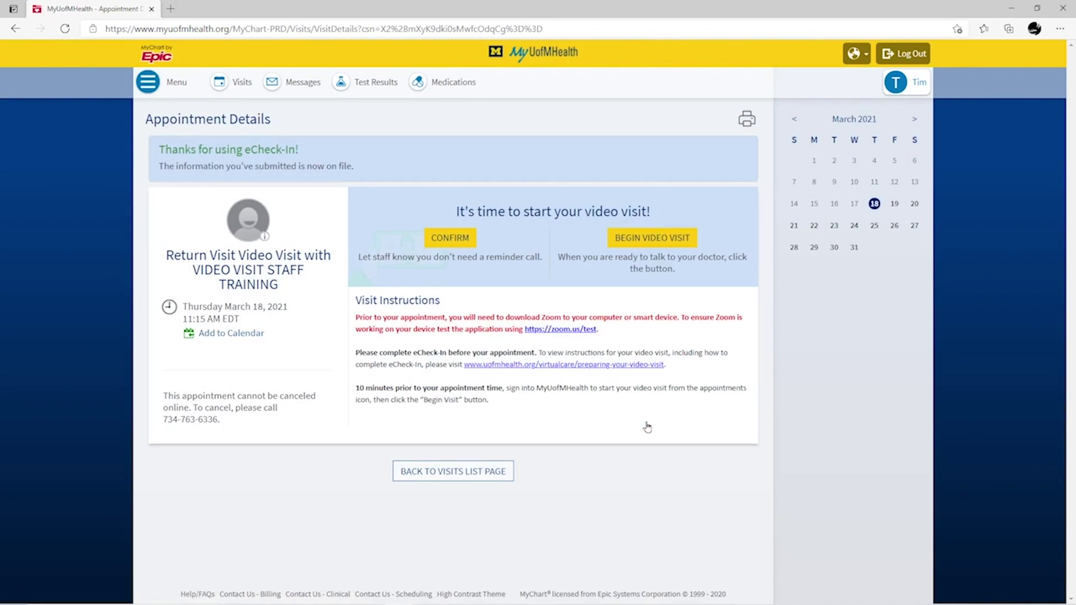
left_click(629, 246)
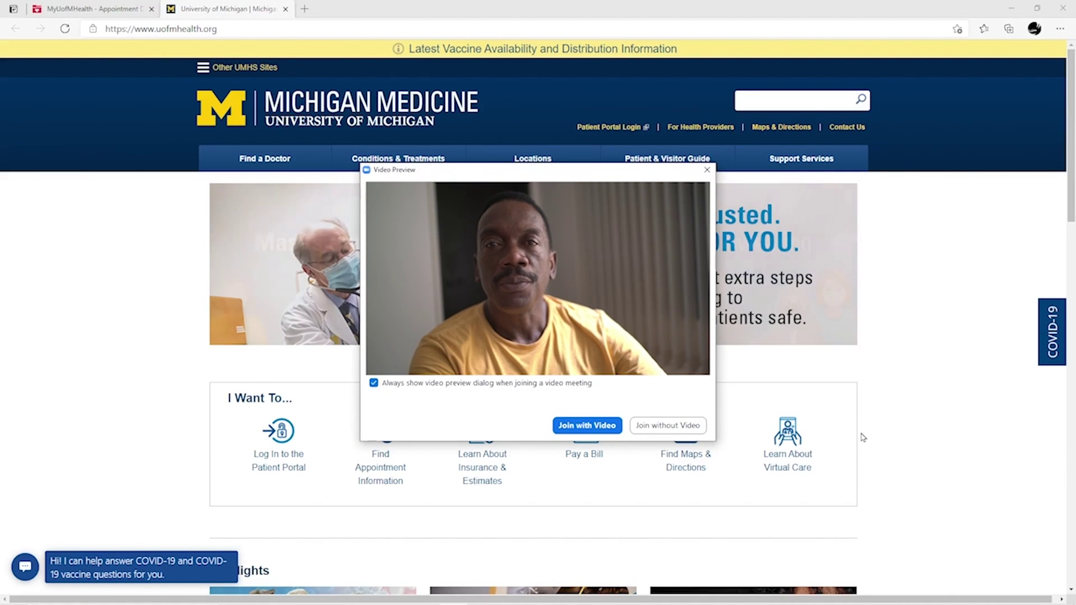
Step: Join the Zoom meeting with camera on and computer audio
left_click(575, 427)
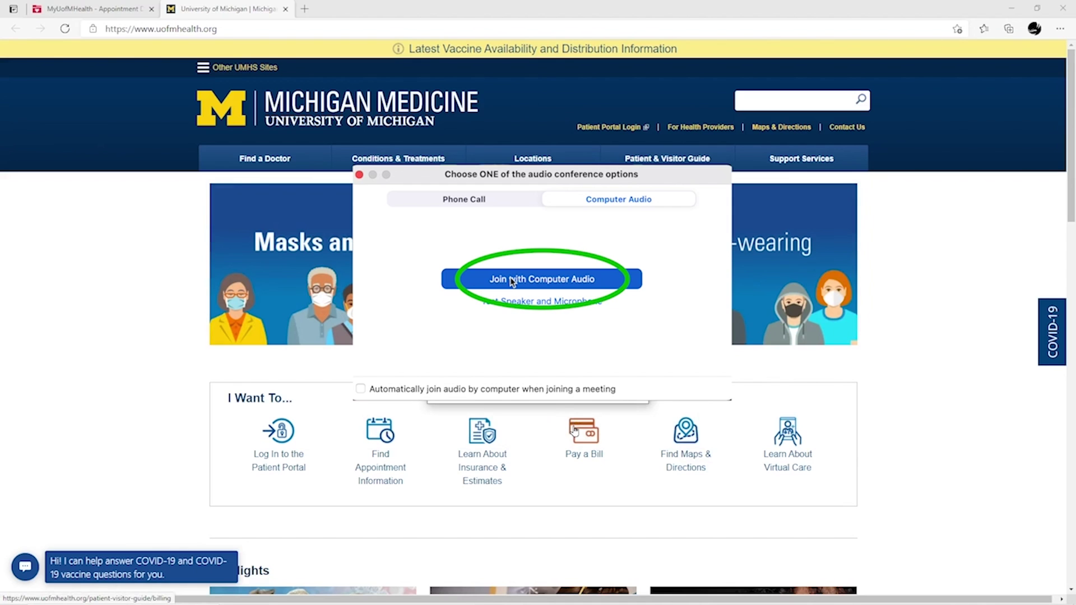
left_click(512, 280)
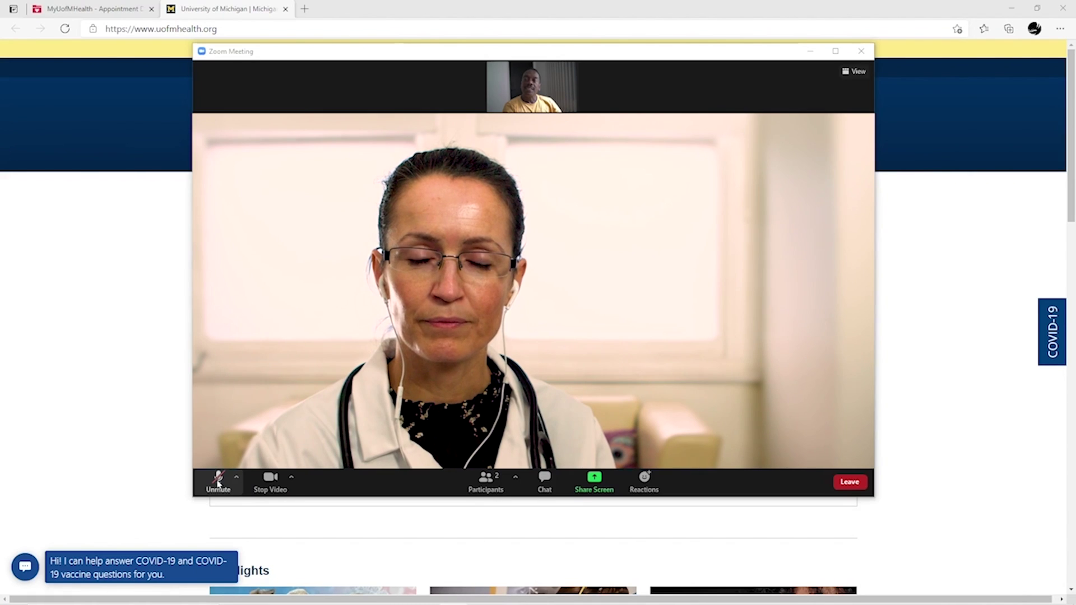
Step: Unmute the microphone and turn the camera off and back on
left_click(218, 480)
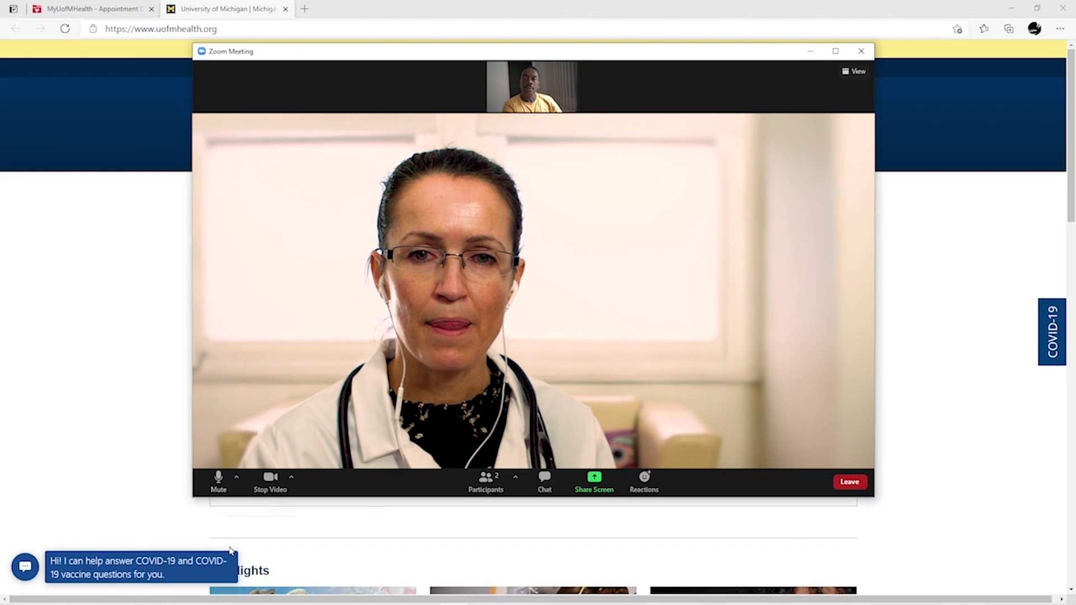
left_click(272, 490)
left_click(267, 489)
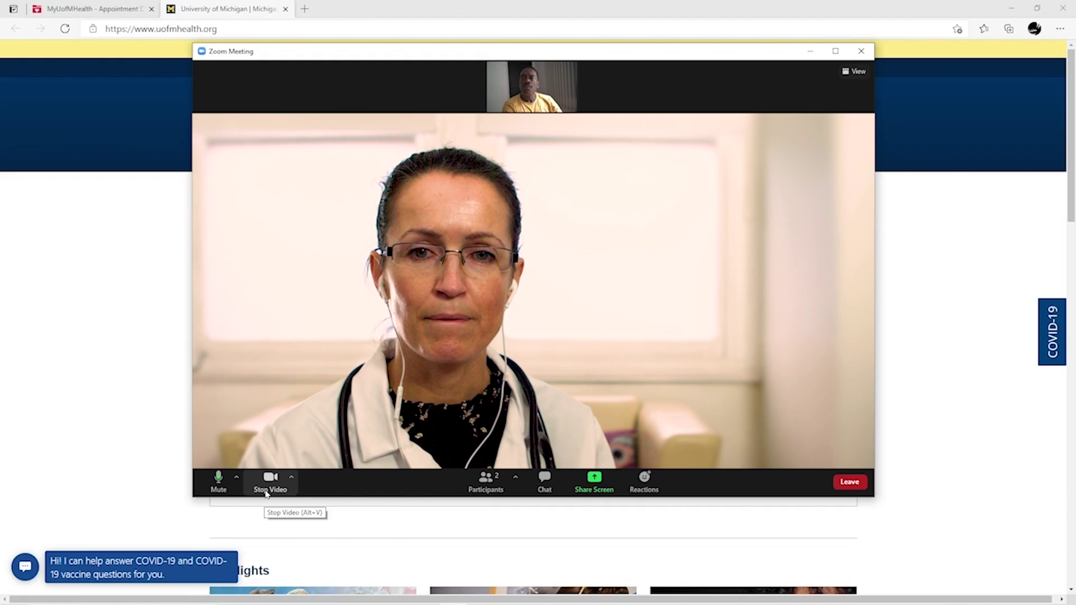
Step: Send 'Hello!' to Everyone in the meeting chat
left_click(545, 489)
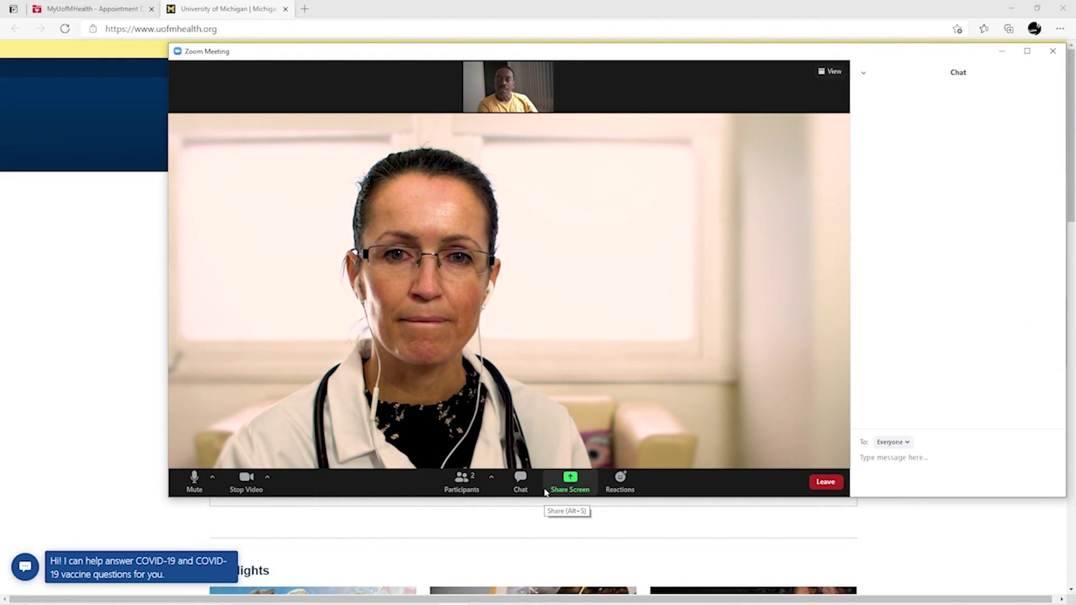
type("Hello!")
key("Return")
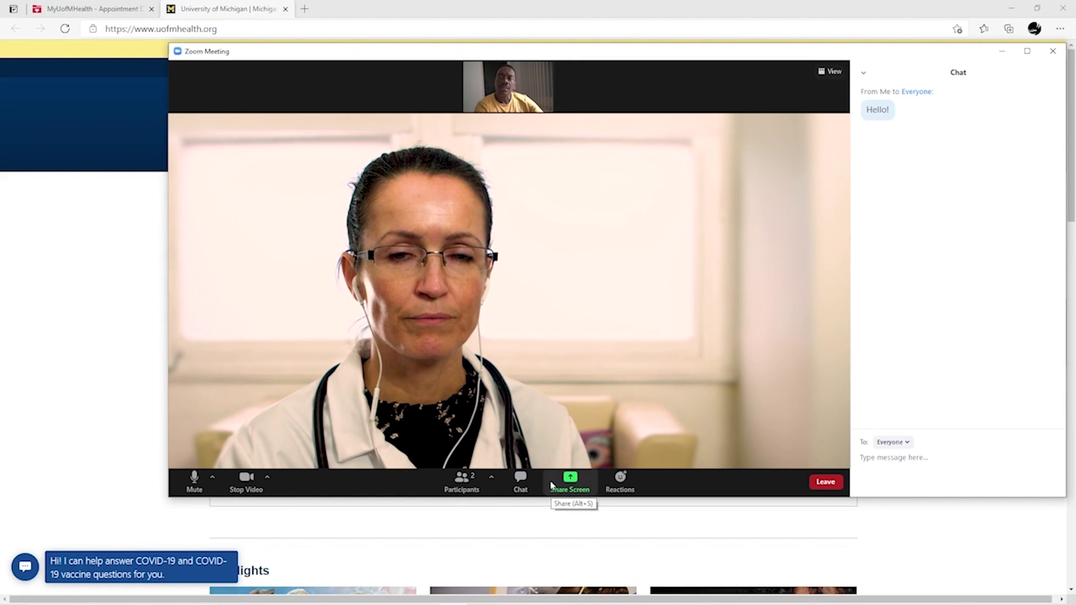